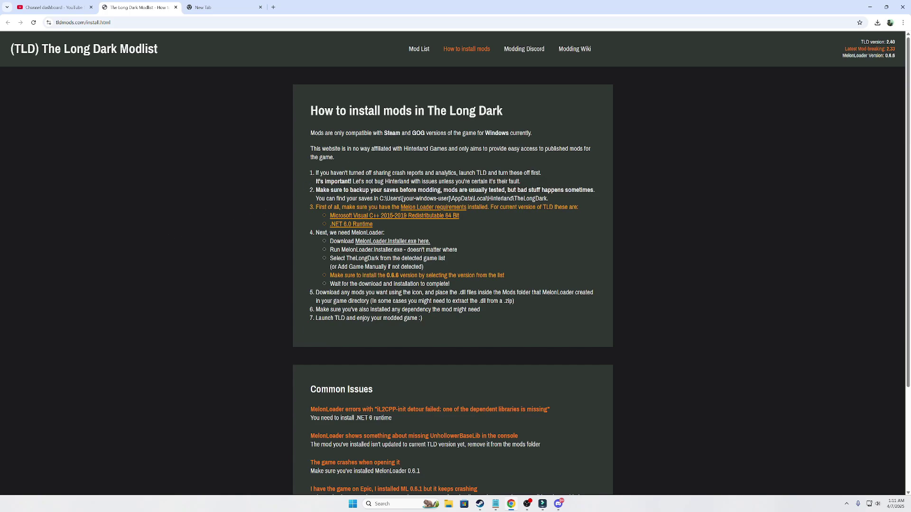
scroll(455, 285, down, 1)
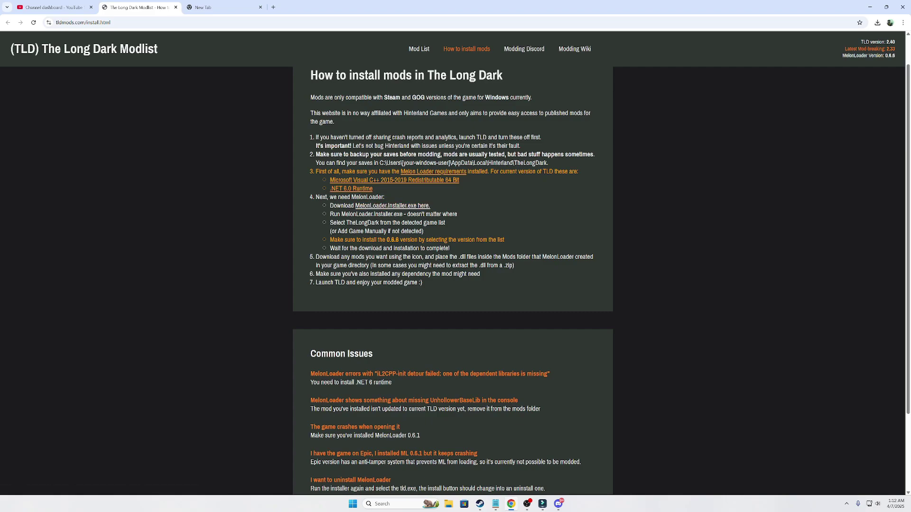
scroll(456, 285, down, 1)
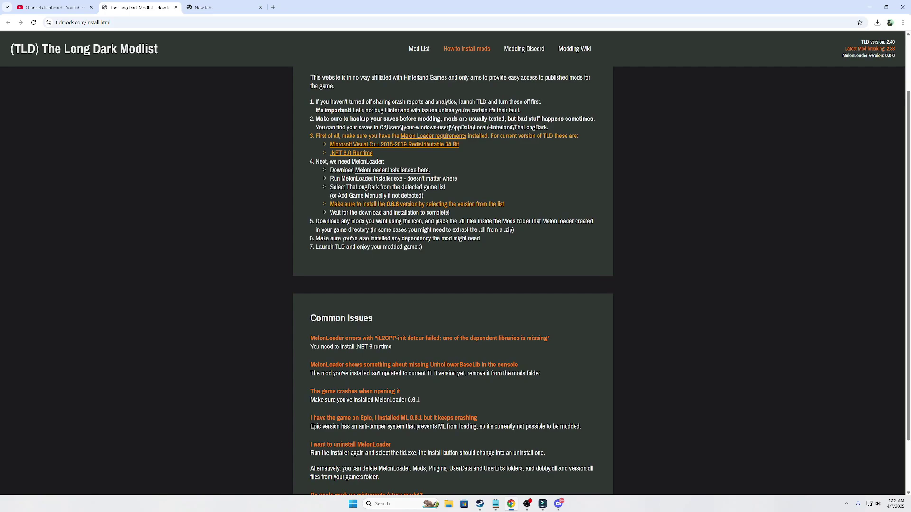
scroll(452, 285, down, 1)
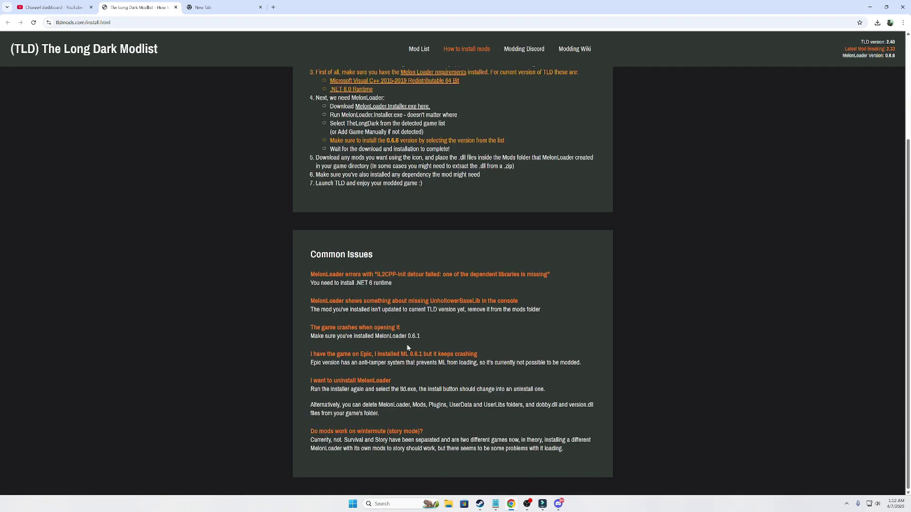
scroll(453, 284, up, 2)
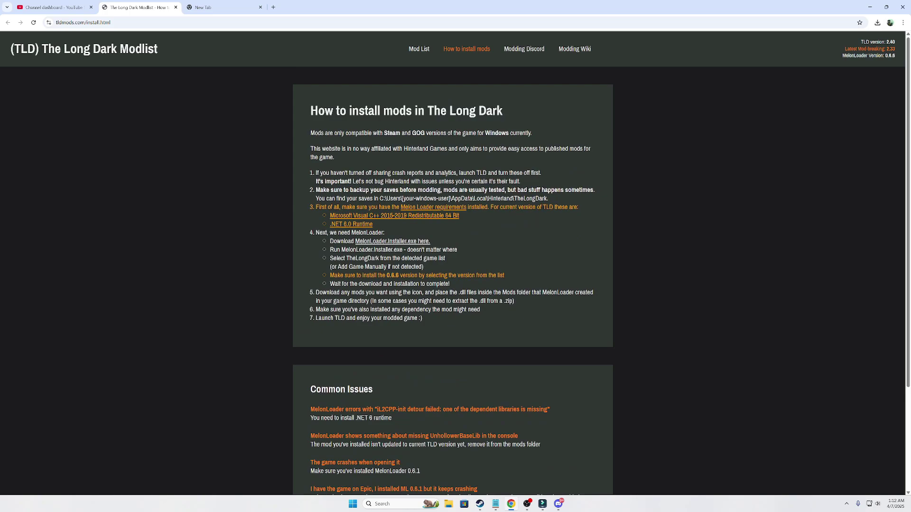
scroll(367, 386, down, 1)
scroll(366, 386, down, 1)
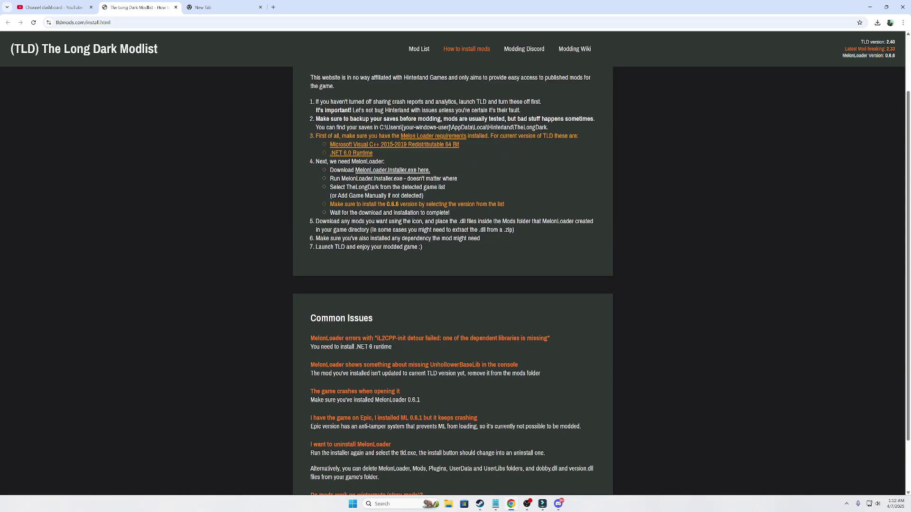
scroll(453, 285, up, 1)
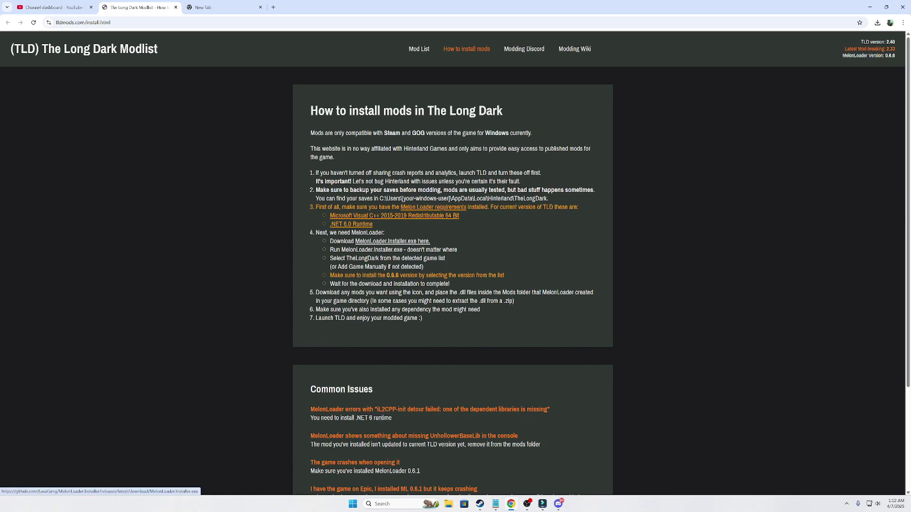
Download MelonLoader.Installer.exe from tldmods.com and launch it via Windows Search for 'melon'
click(407, 242)
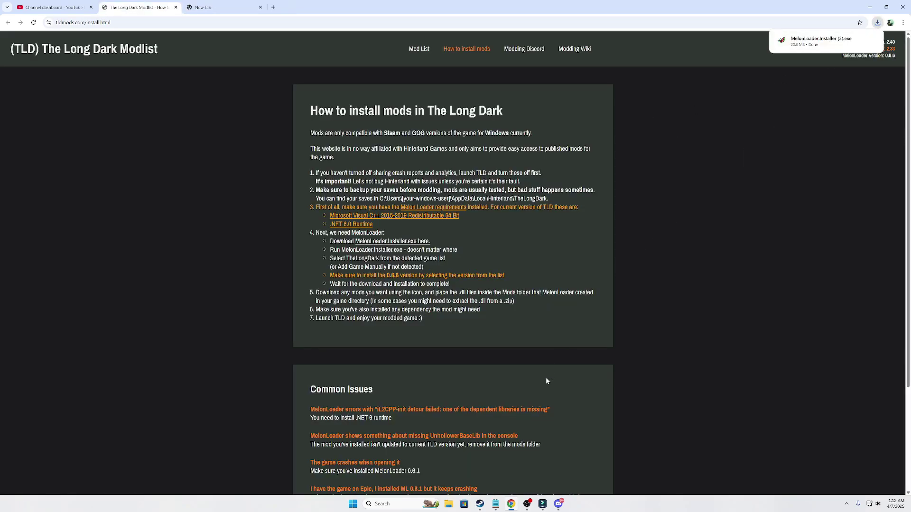
click(389, 503)
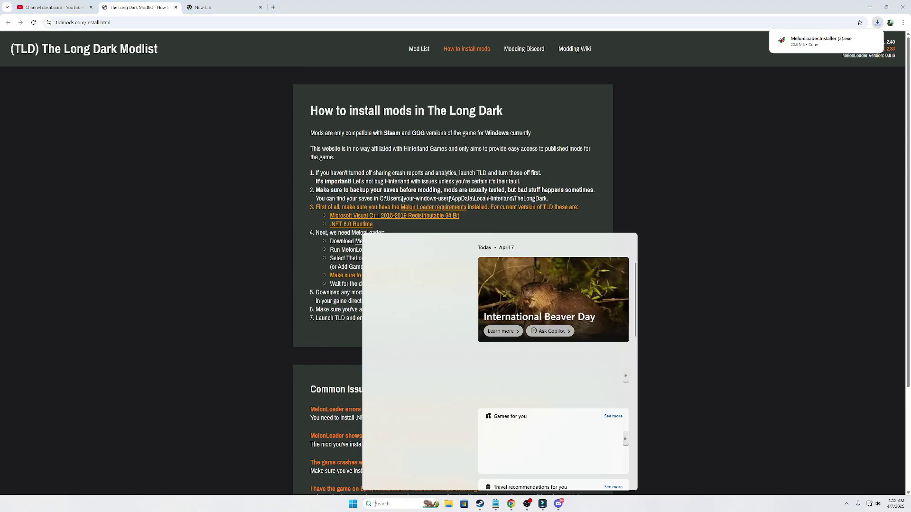
text(melon)
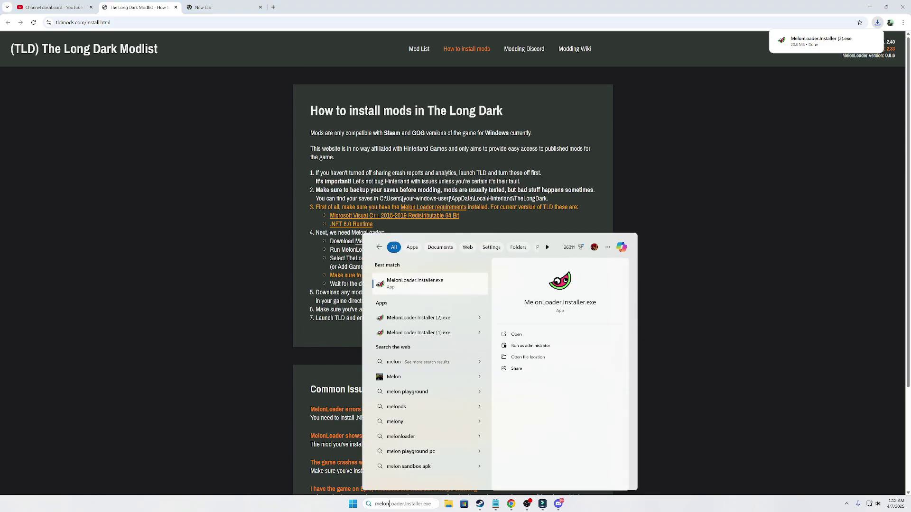
click(400, 285)
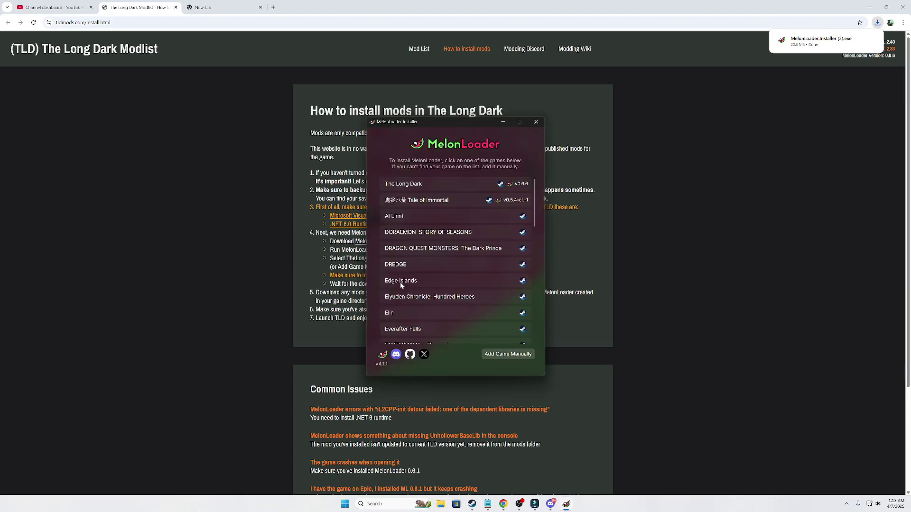
Select The Long Dark, choose MelonLoader version 0.6.6 instead of 0.7.0, and reinstall
click(459, 183)
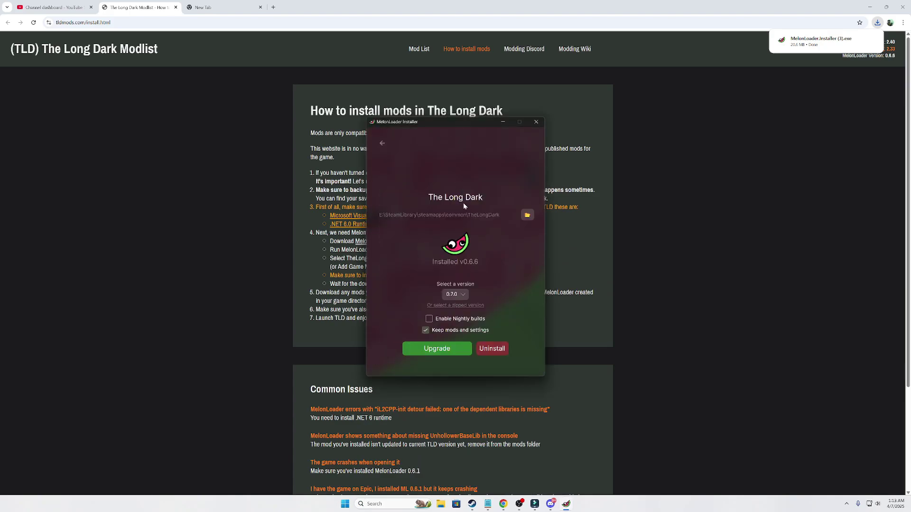
click(463, 294)
click(456, 318)
click(460, 347)
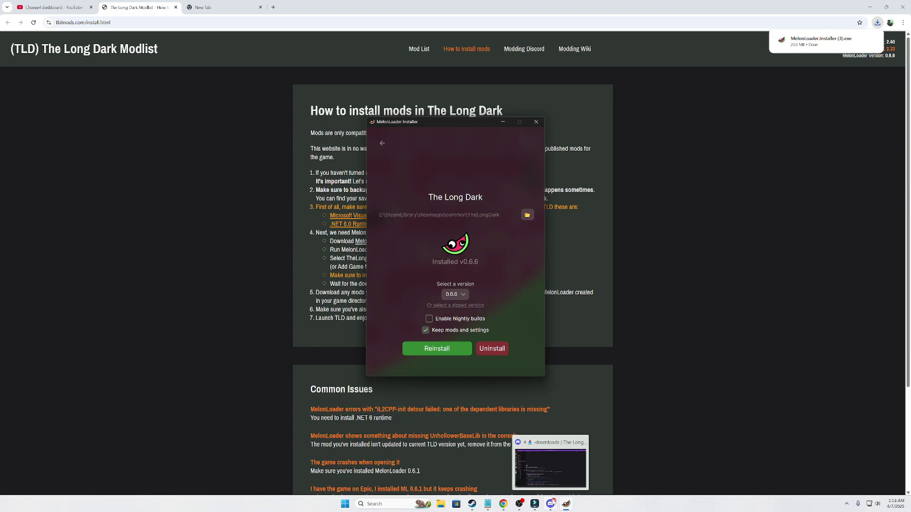
Download TheLongDevelopment.dll from the EARLY ACCESS link in Discord's #downloads channel
click(551, 503)
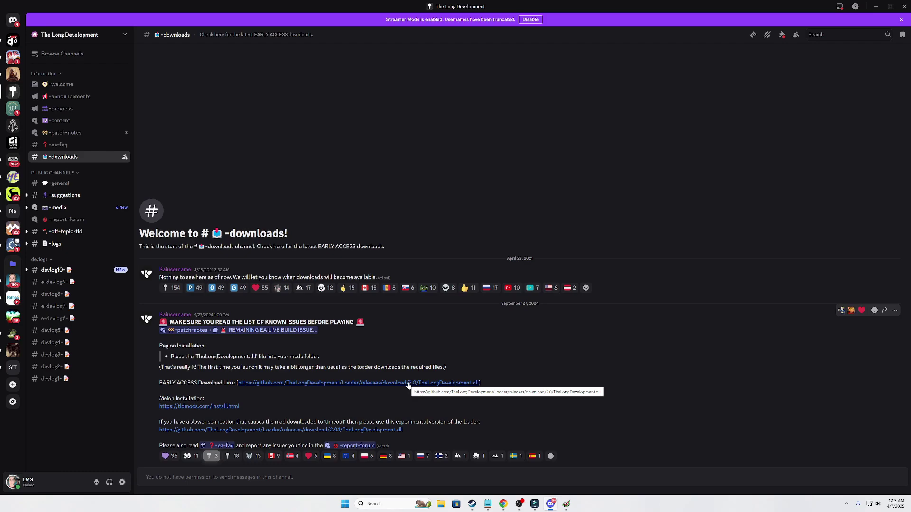
click(409, 383)
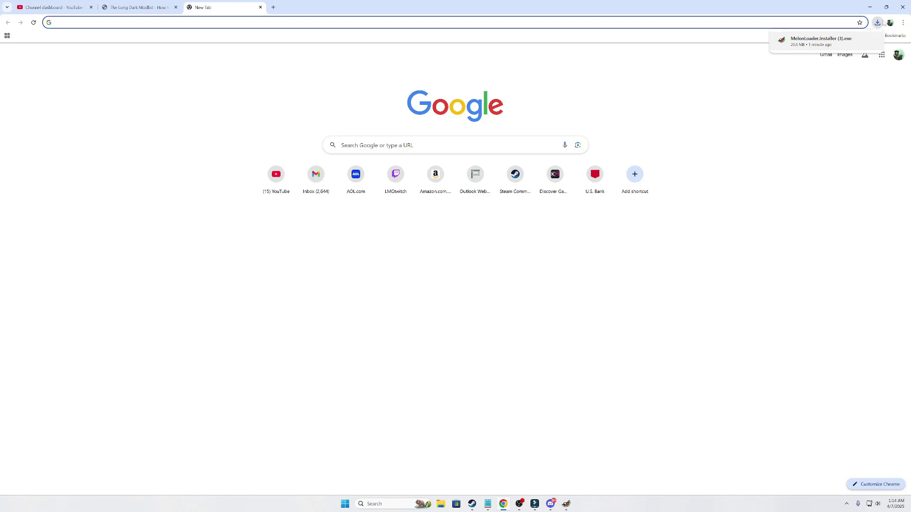
Keep the blocked TheLongDevelopment (3).dll in Chrome's downloads as an unverified file
click(877, 22)
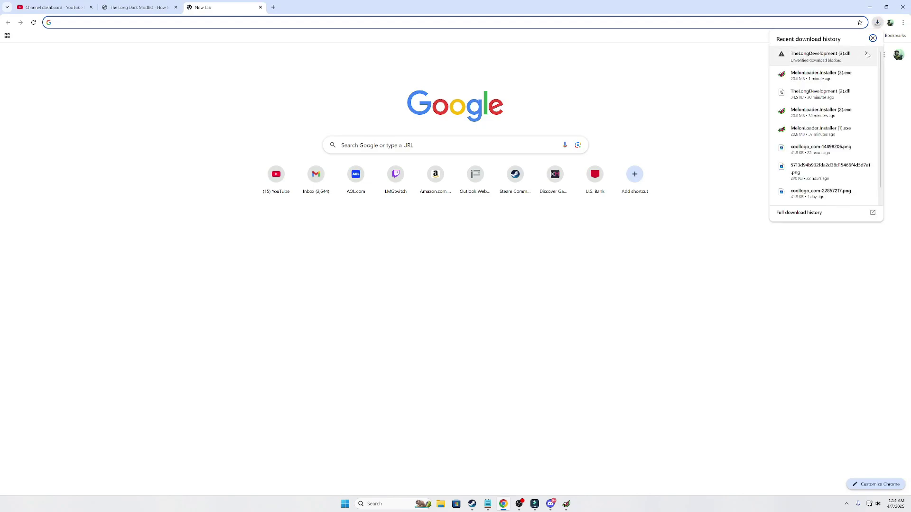
click(866, 54)
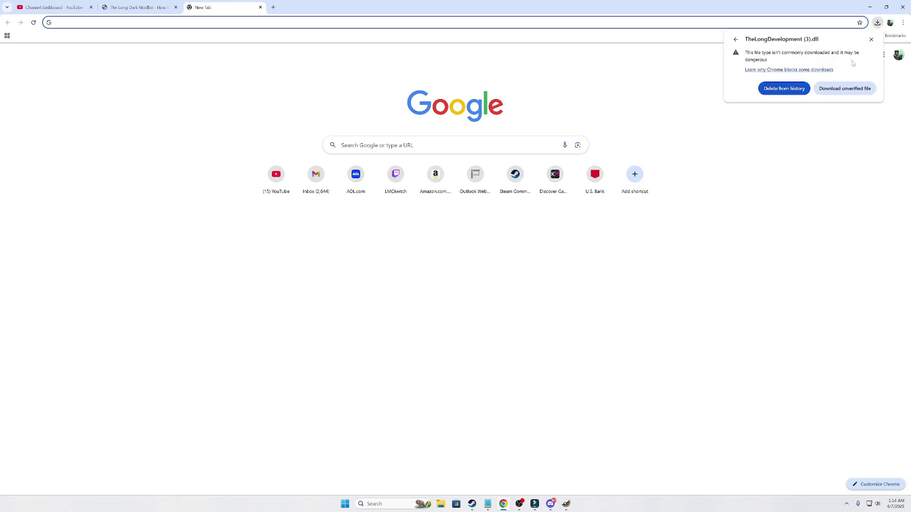
click(839, 90)
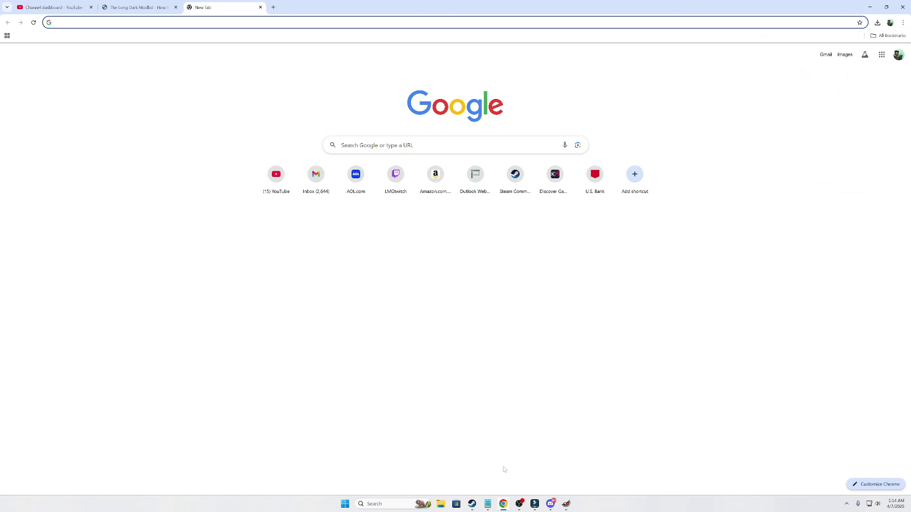
Open a File Explorer window, close it, then reopen it from the taskbar
click(441, 504)
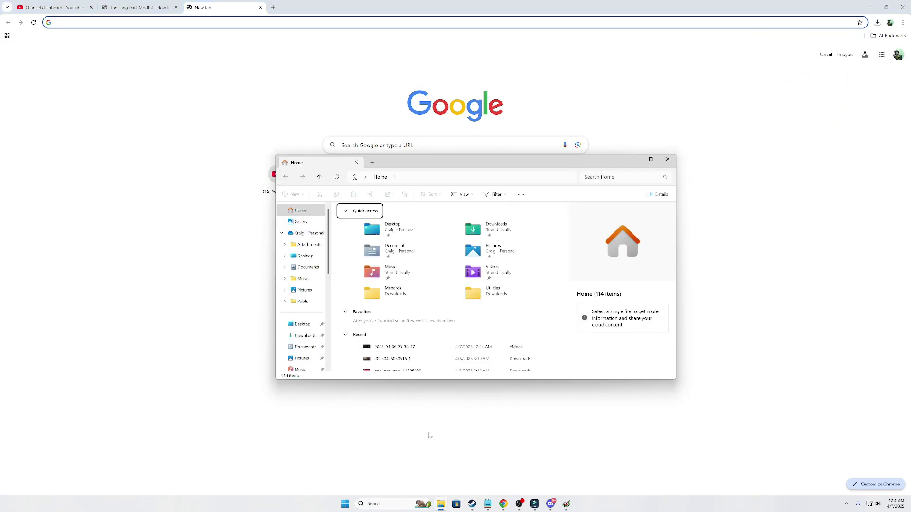
click(667, 158)
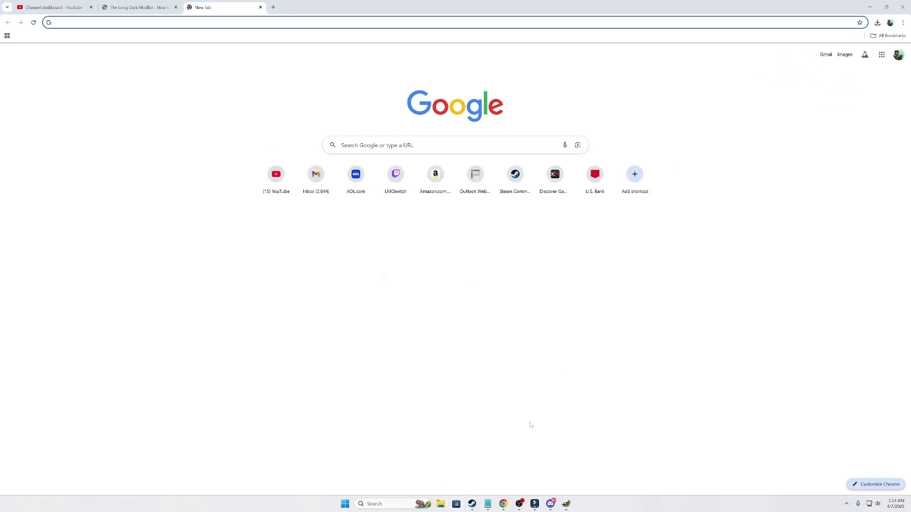
mouse_move(472, 504)
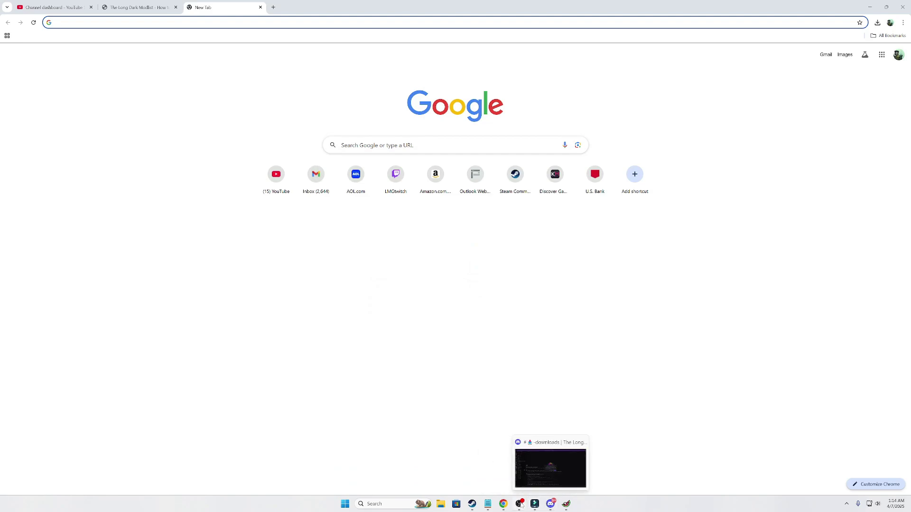
click(472, 506)
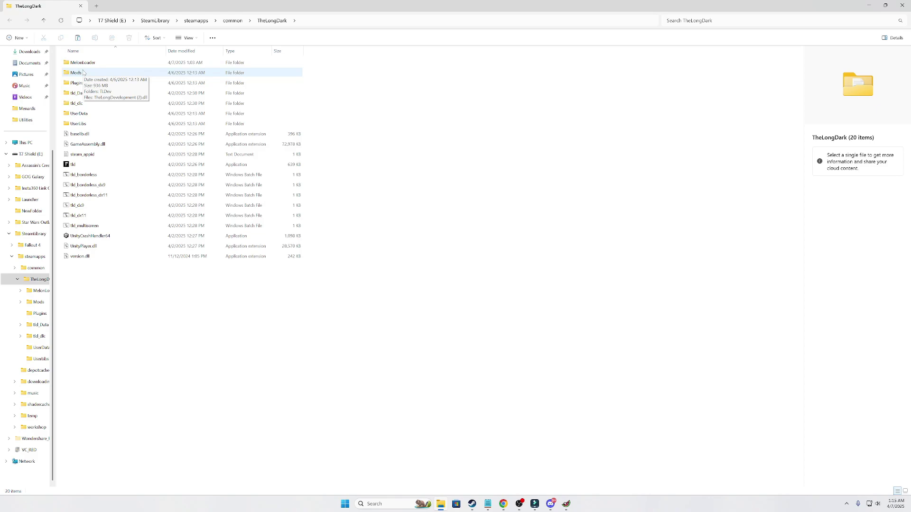
Open the Mods folder to confirm TheLongDevelopment (2).dll is there
double_click(83, 72)
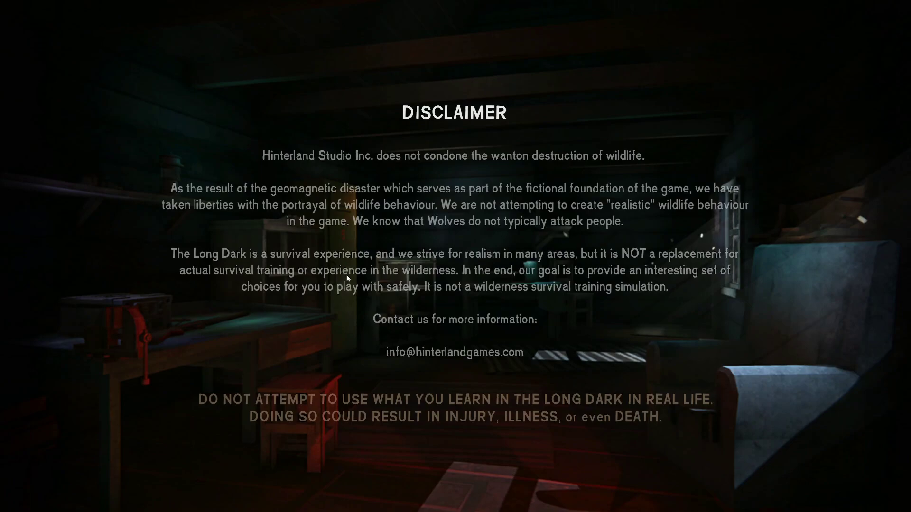
Press Space to continue past The Long Dark's disclaimer screen
key(space)
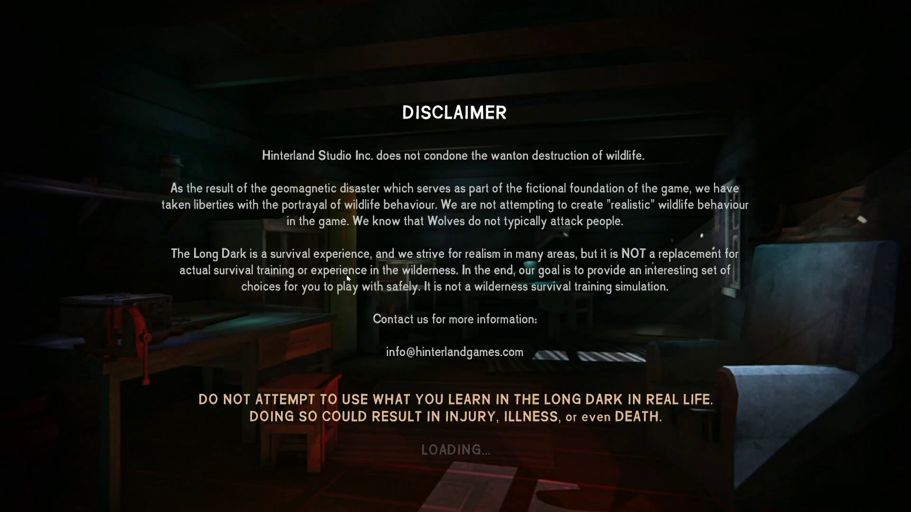